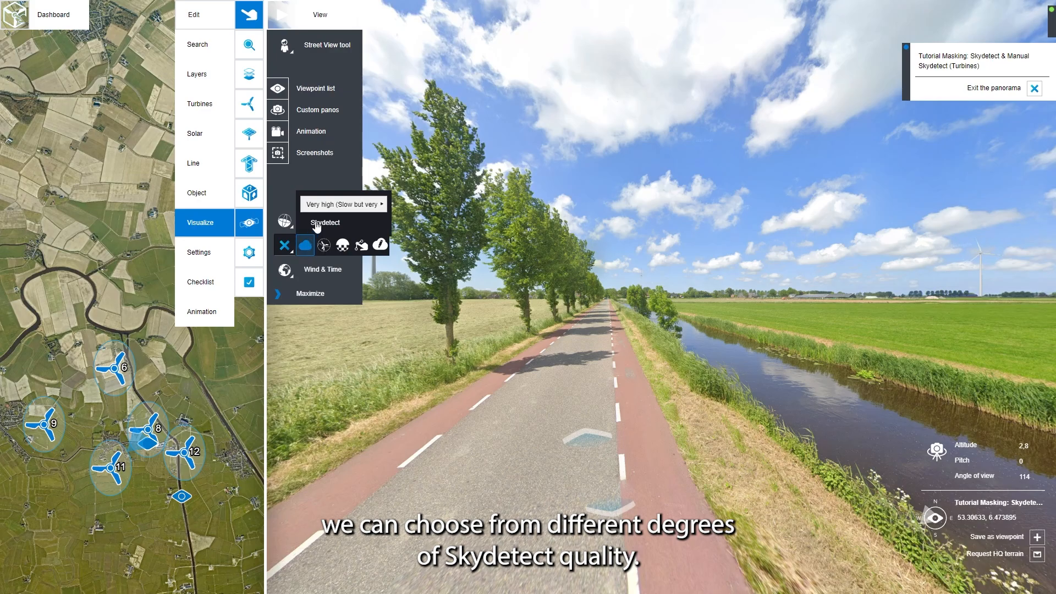
# Try the Very low Skydetect quality on the panorama and return it to Very high
pyautogui.click(343, 205)
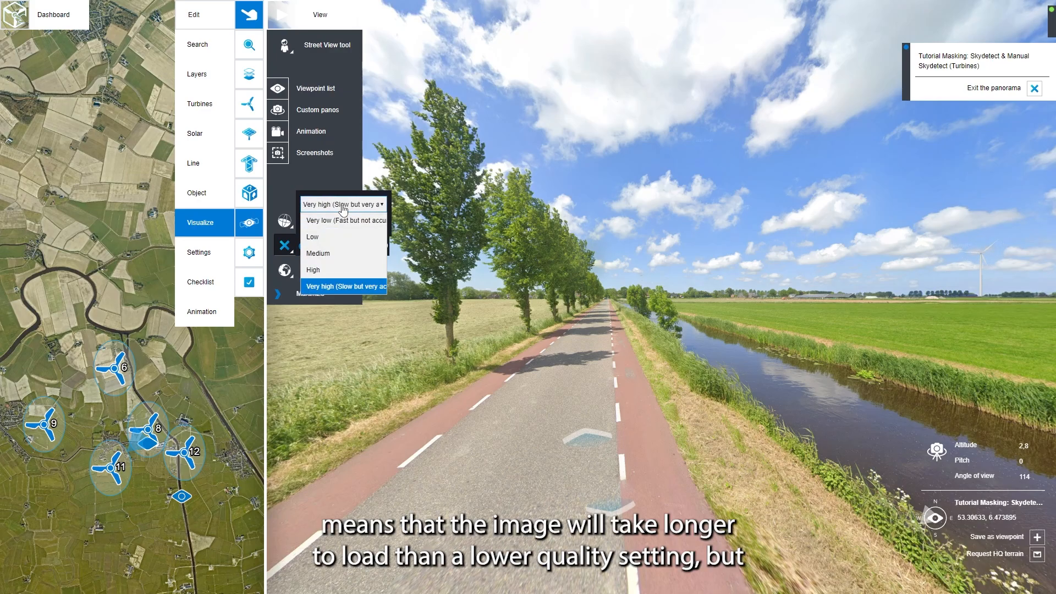
pyautogui.click(365, 219)
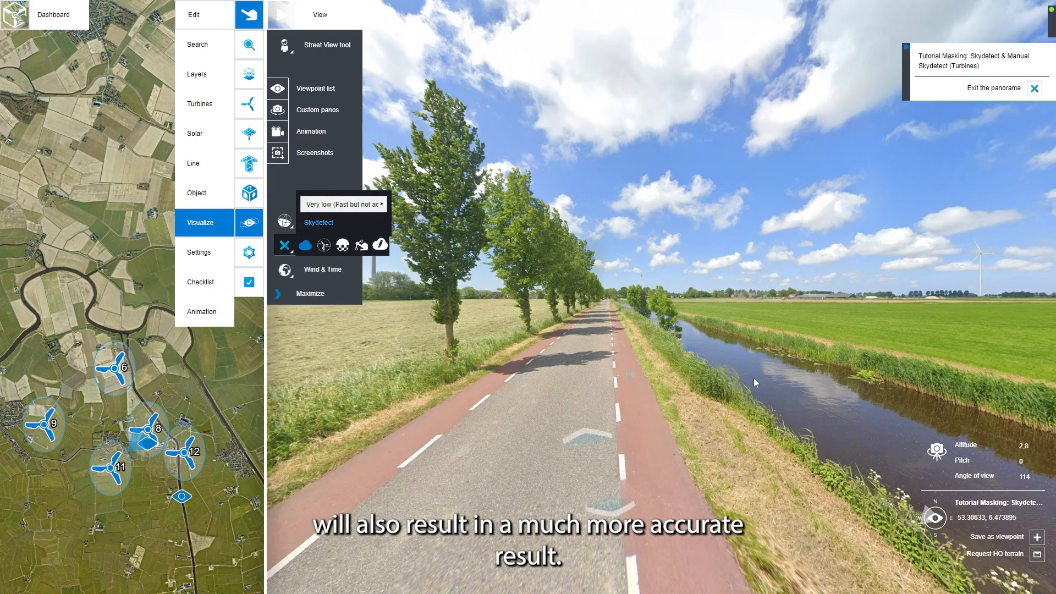
pyautogui.click(381, 206)
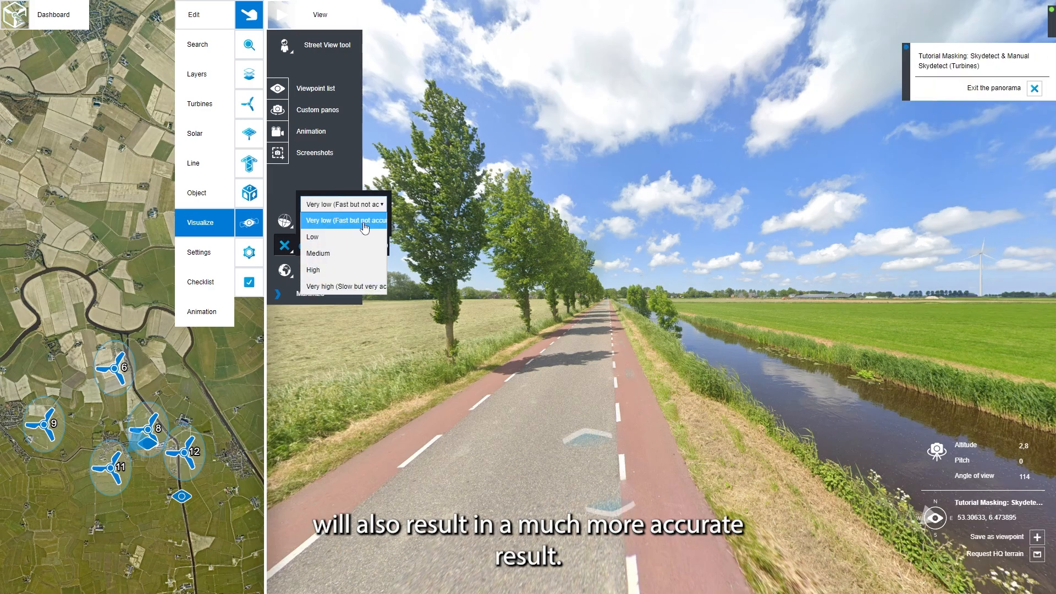
pyautogui.click(355, 284)
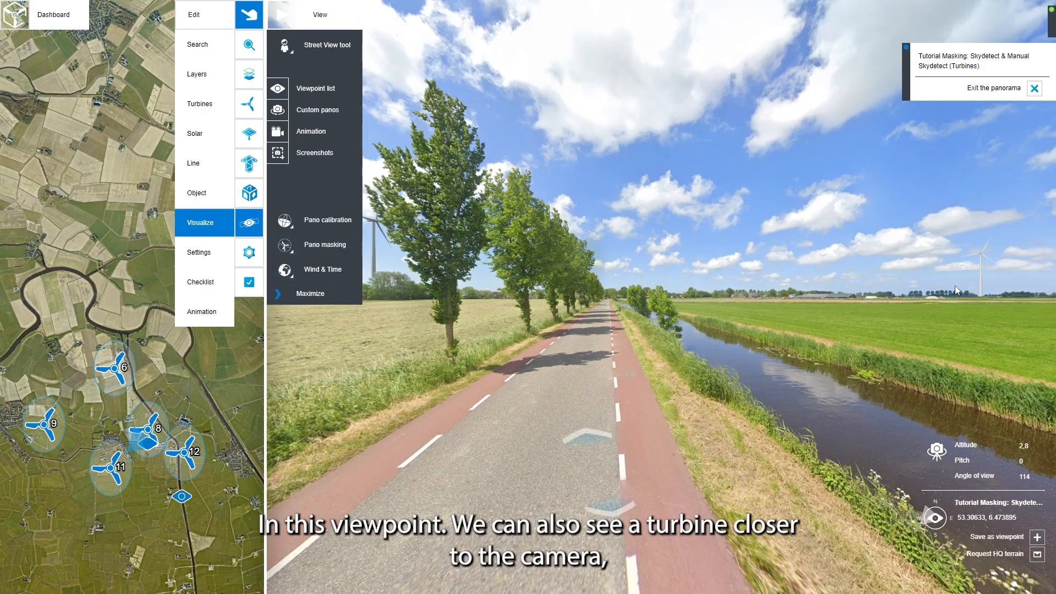
# Examine the nearby turbine in the panorama and compare it with the satellite imagery around turbine 8 on the 2D map
pyautogui.moveTo(955, 285); pyautogui.dragTo(500, 298)
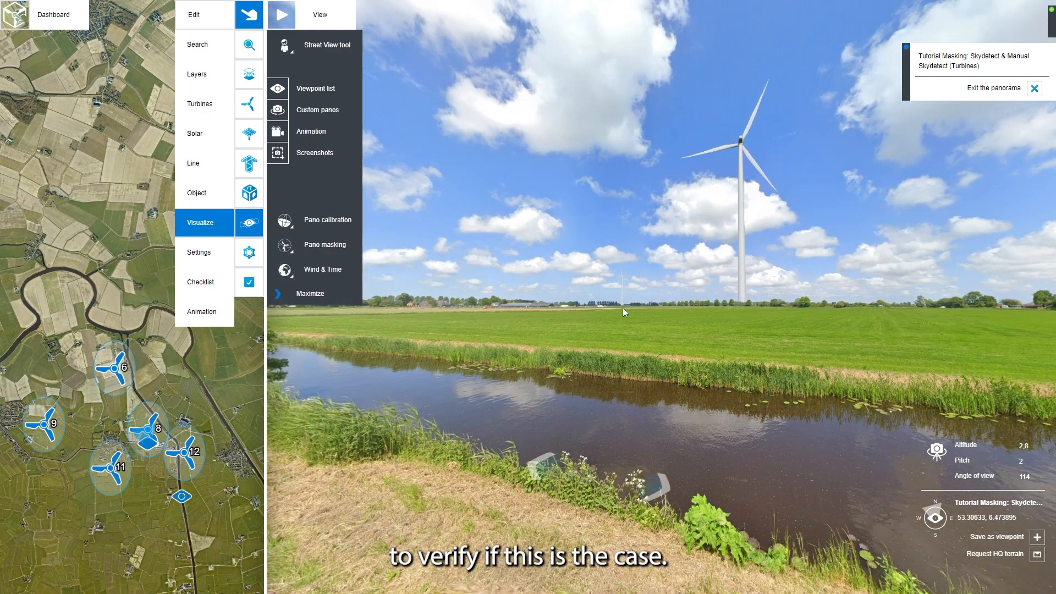
pyautogui.click(248, 80)
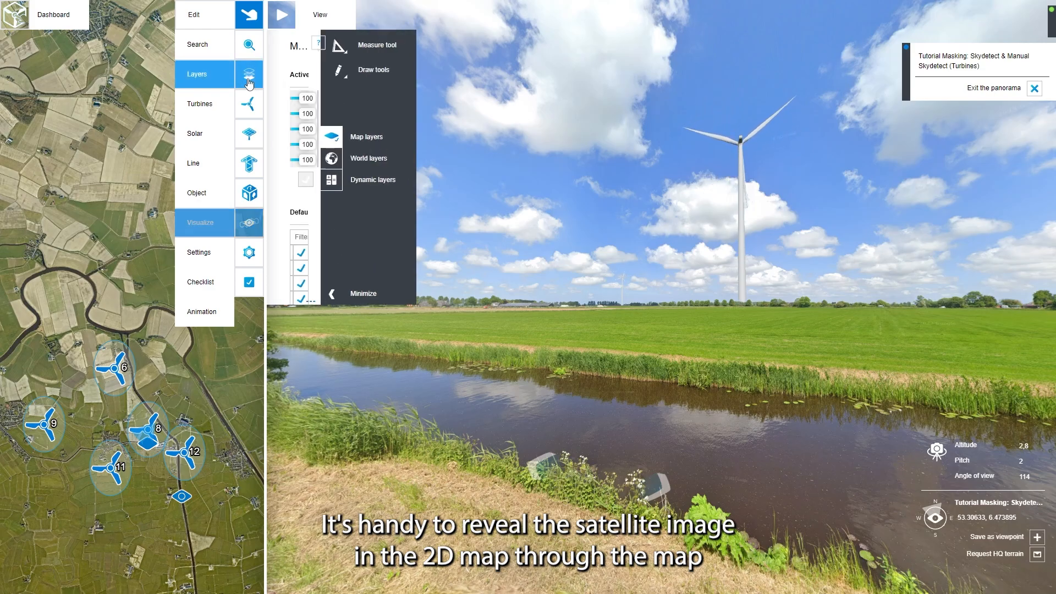
pyautogui.moveTo(313, 97)
pyautogui.mouseDown()
pyautogui.moveTo(314, 128)
pyautogui.moveTo(321, 93)
pyautogui.mouseUp()
pyautogui.scroll(5, 150, 429)
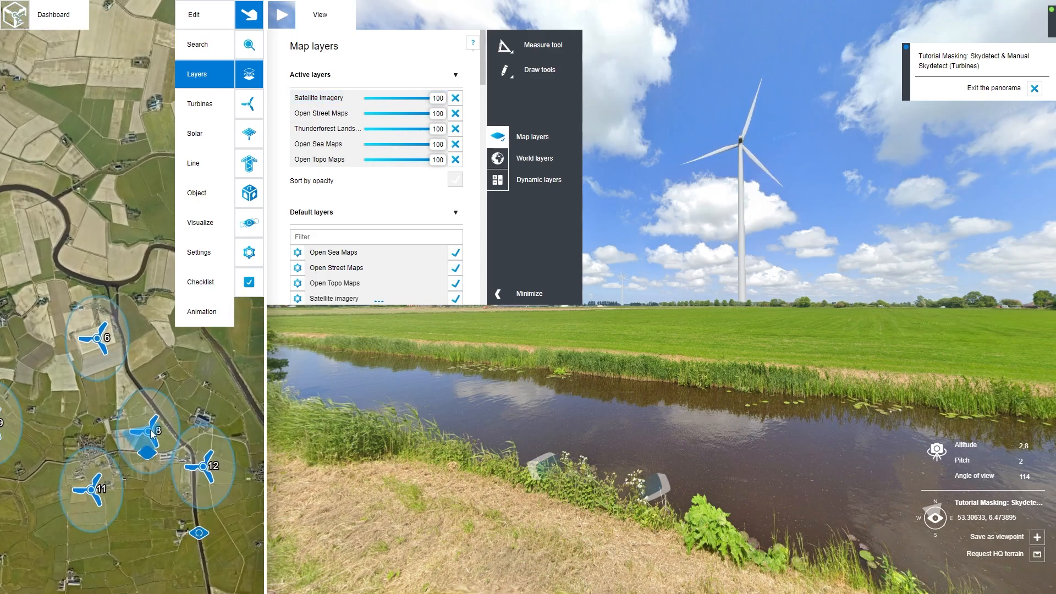
pyautogui.moveTo(150, 435); pyautogui.dragTo(108, 389)
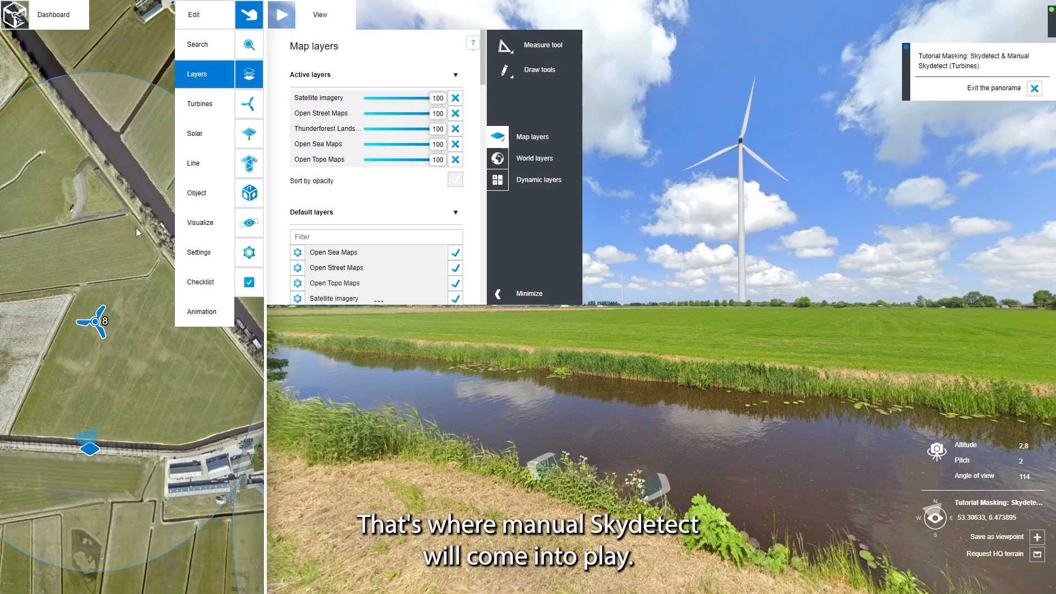
# Switch the panorama masking to Manual skydetect and widen the view of the flattened panorama
pyautogui.click(203, 222)
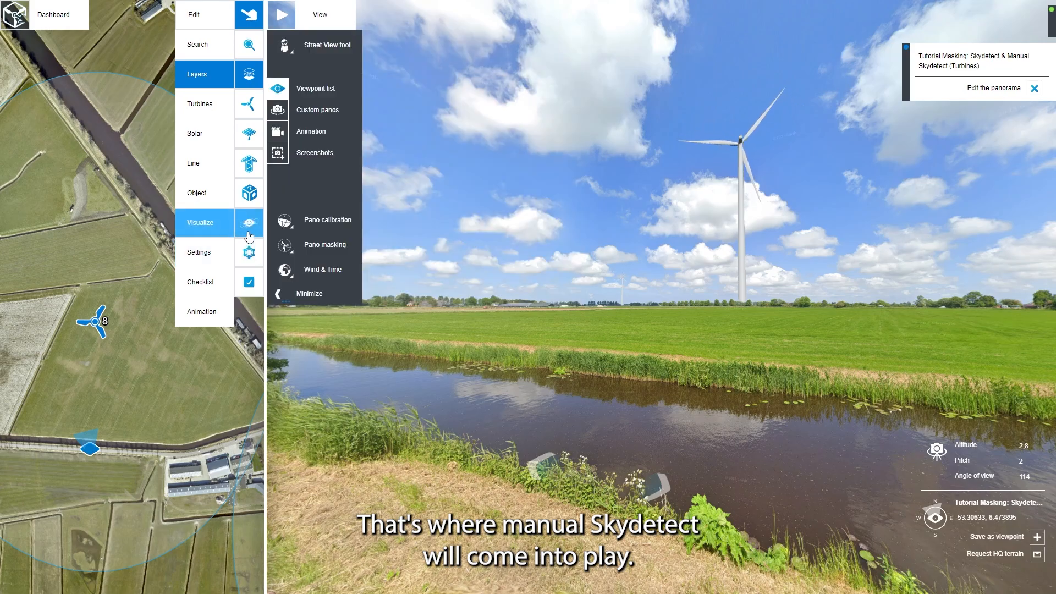
pyautogui.click(504, 245)
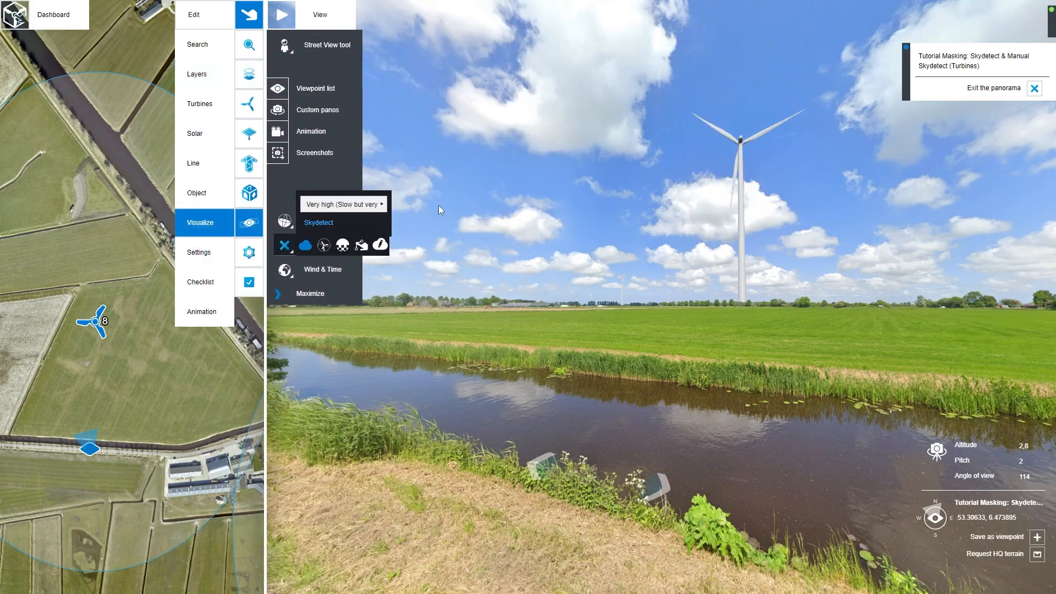
pyautogui.click(380, 245)
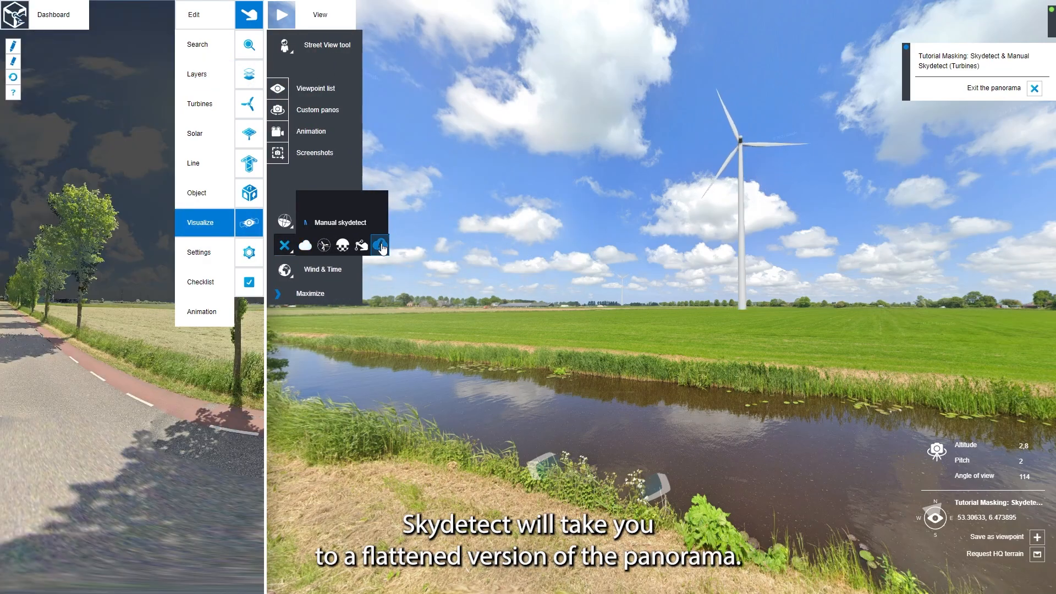
pyautogui.moveTo(265, 343); pyautogui.dragTo(755, 345)
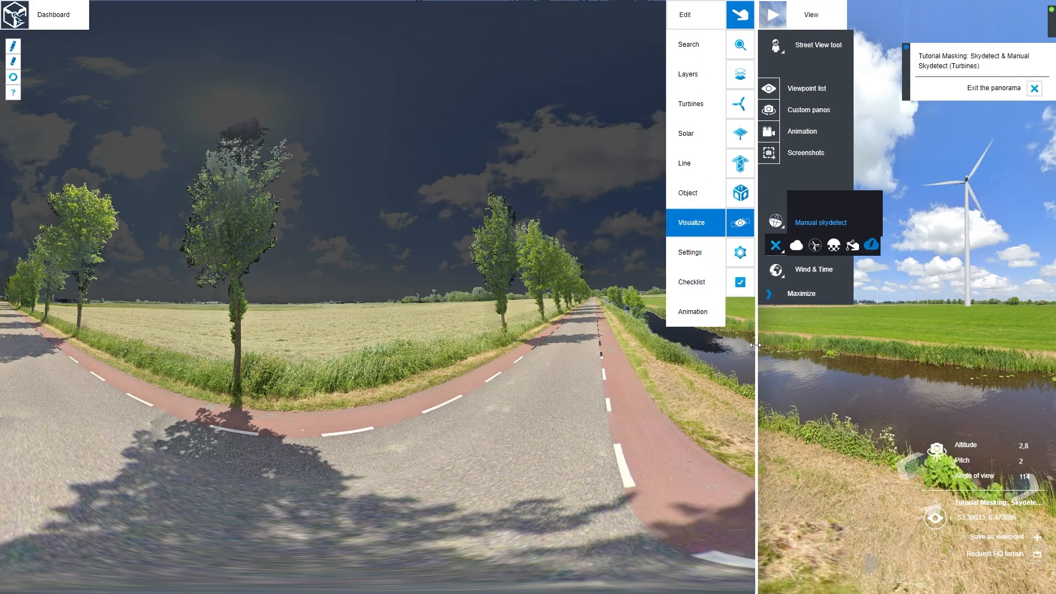
# Paint a small patch onto the mask just above the field's horizon and erase it again
pyautogui.click(14, 46)
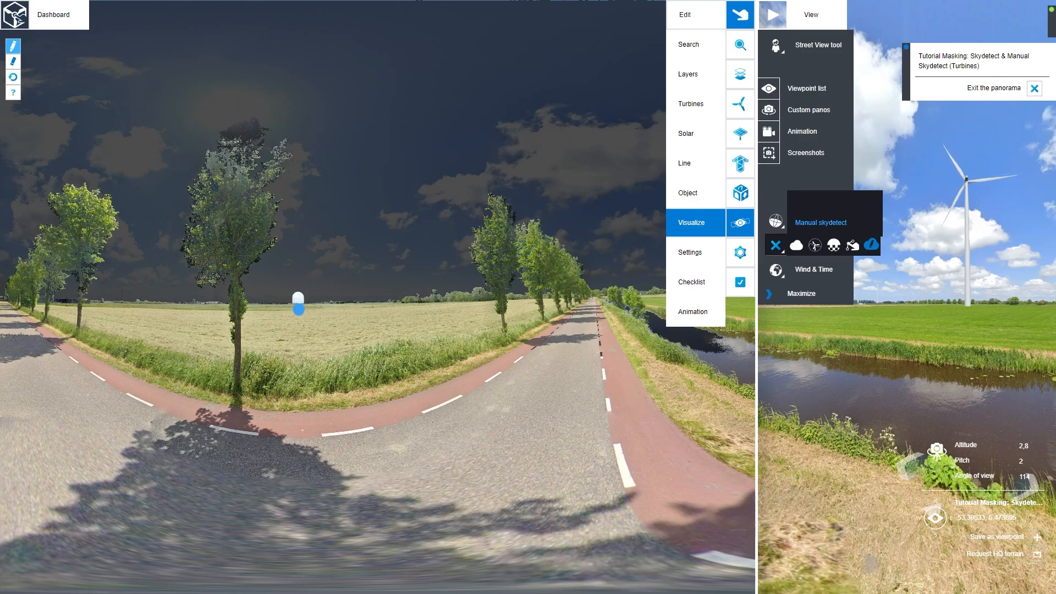
pyautogui.moveTo(303, 295); pyautogui.dragTo(307, 282)
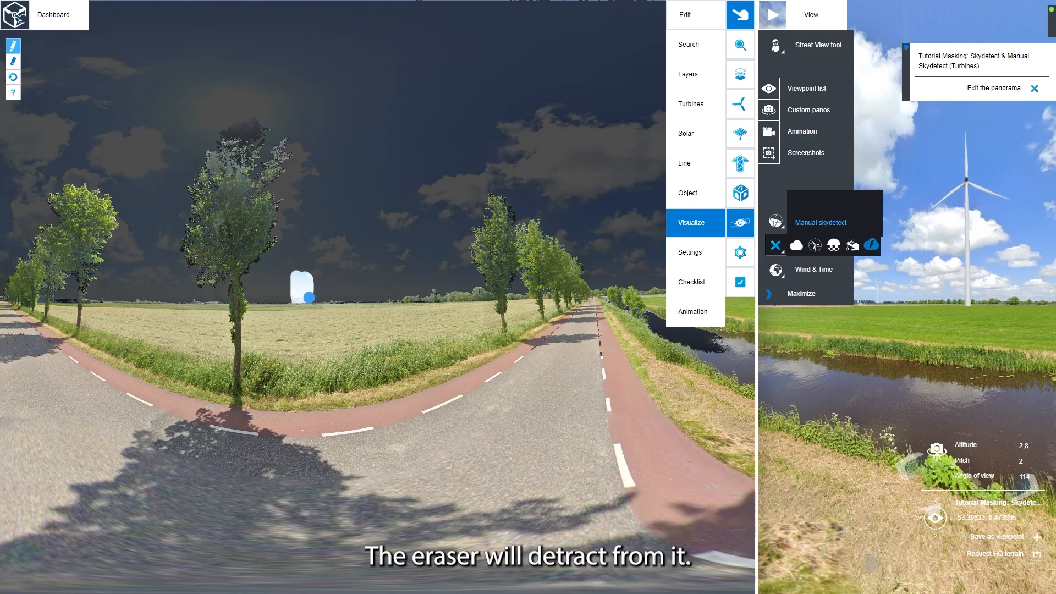
pyautogui.click(13, 61)
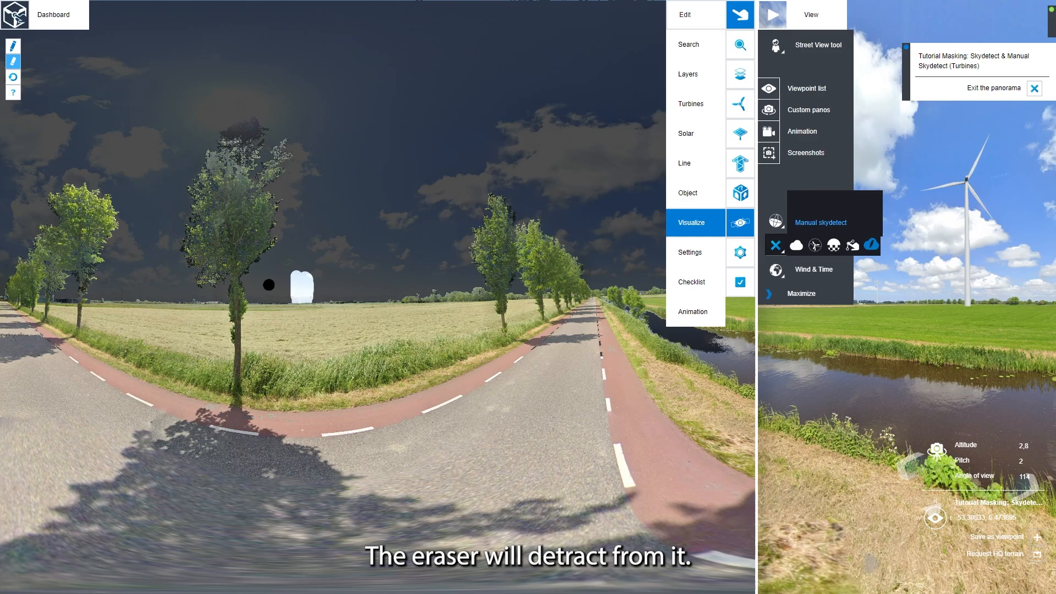
pyautogui.moveTo(307, 271); pyautogui.dragTo(319, 282)
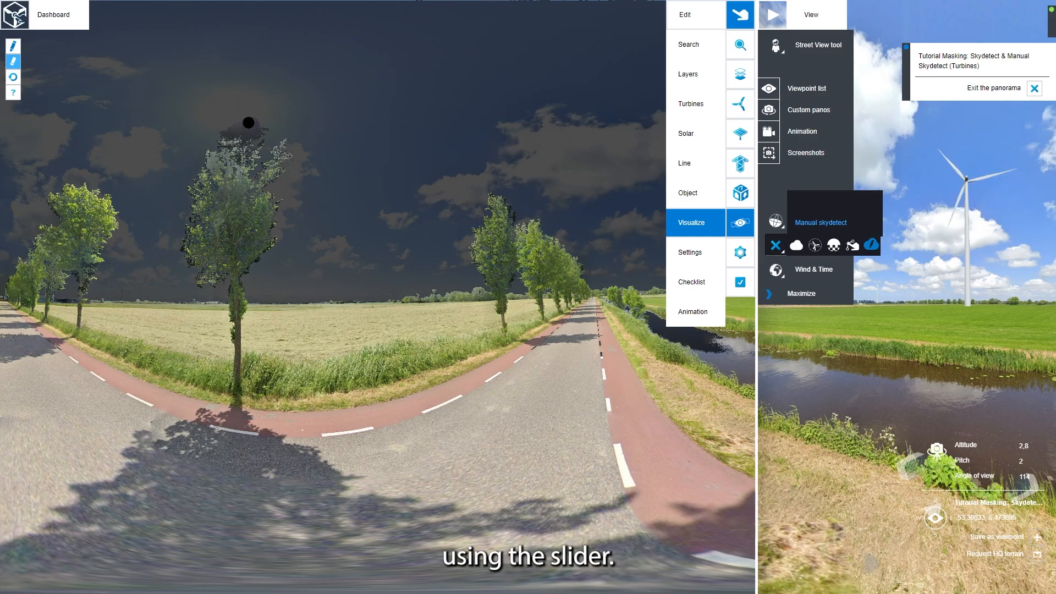
# Reset the manual Skydetect mask to the original image and erase it at the horizon where the turbine stands on the ground
pyautogui.click(17, 48)
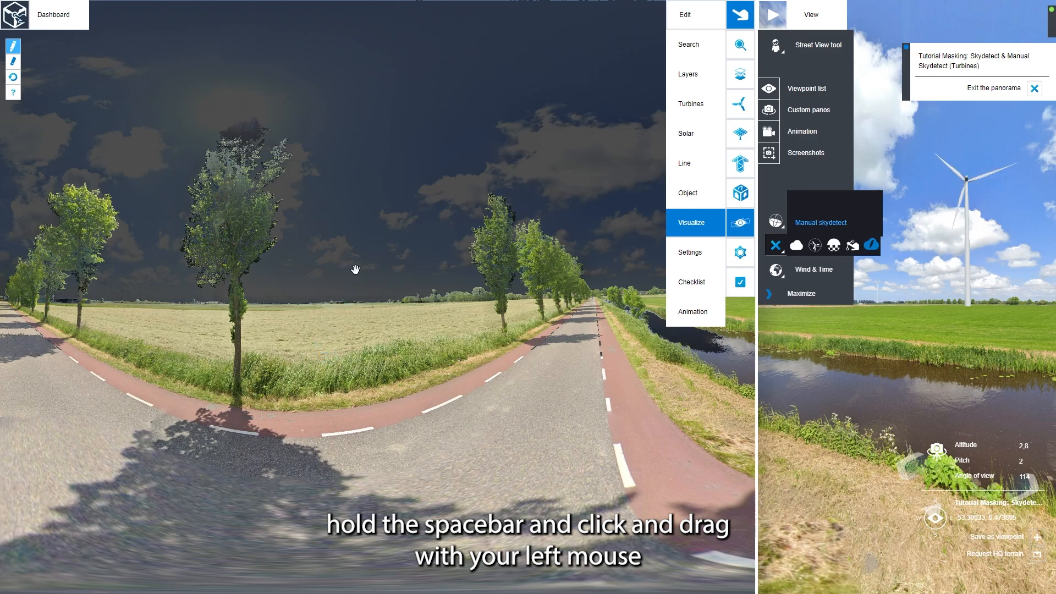
pyautogui.moveTo(453, 274); pyautogui.dragTo(243, 279)
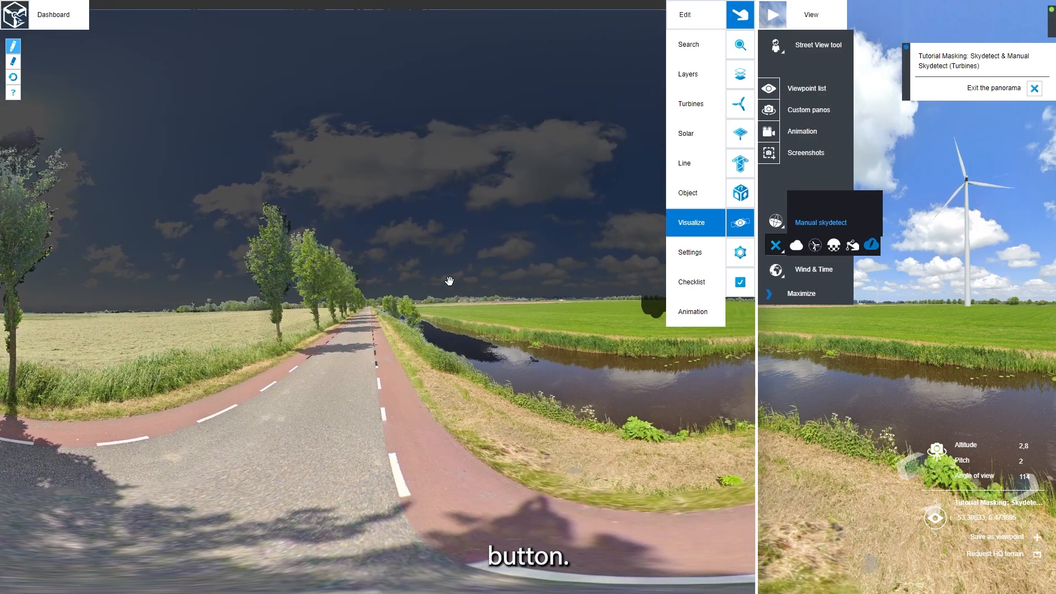
pyautogui.moveTo(449, 281); pyautogui.dragTo(287, 276)
pyautogui.moveTo(494, 305); pyautogui.dragTo(445, 280)
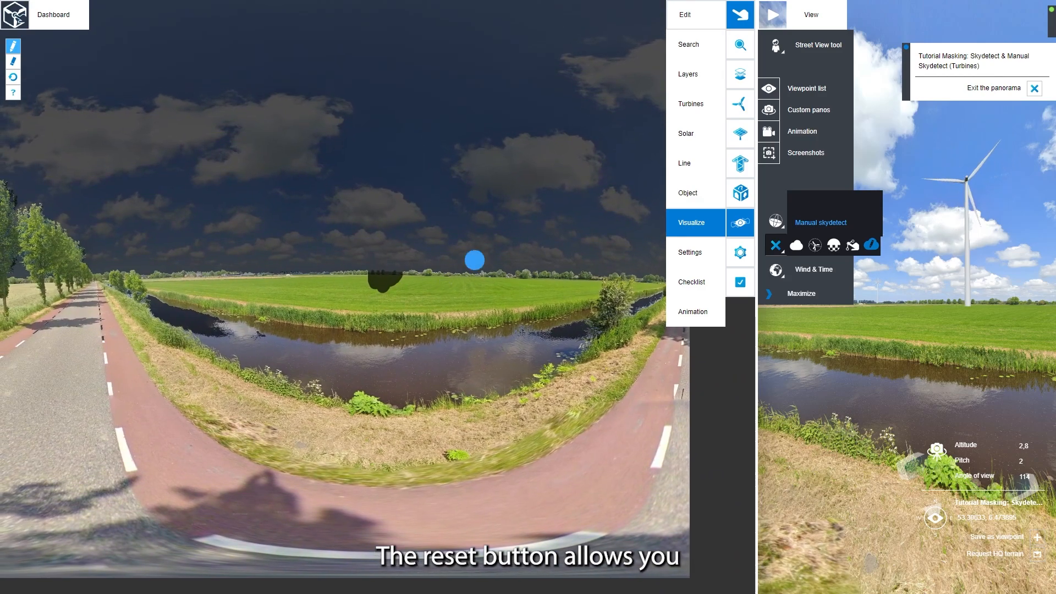
pyautogui.click(15, 77)
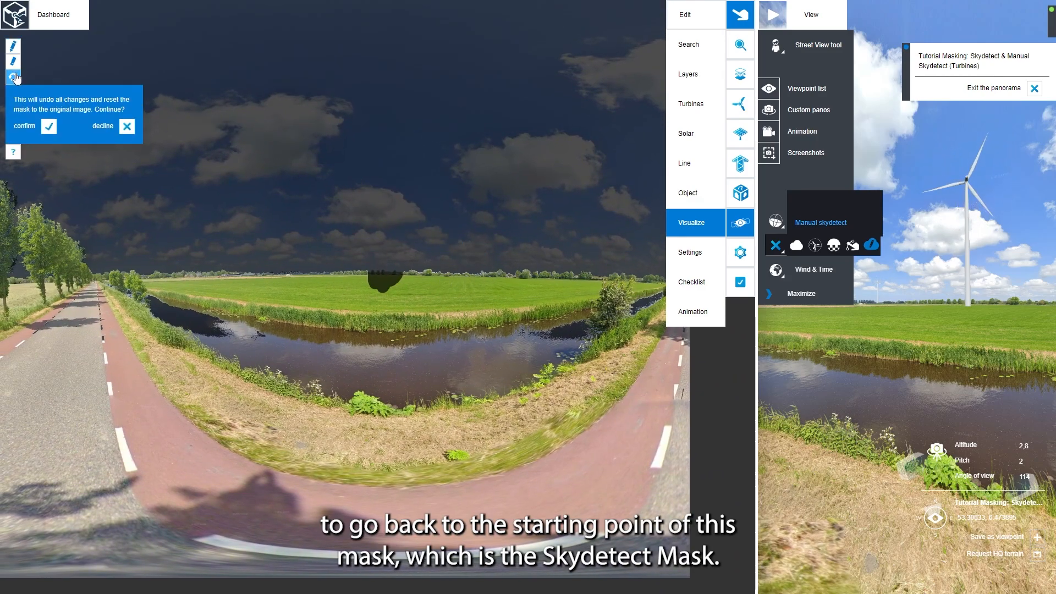
pyautogui.click(49, 127)
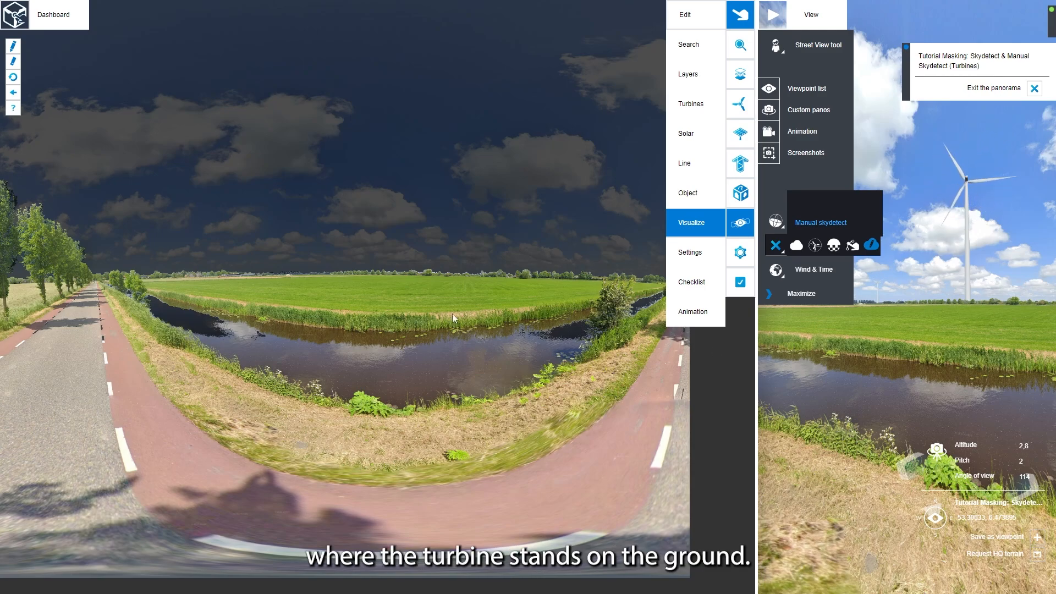
pyautogui.click(13, 60)
pyautogui.moveTo(431, 281); pyautogui.dragTo(386, 282)
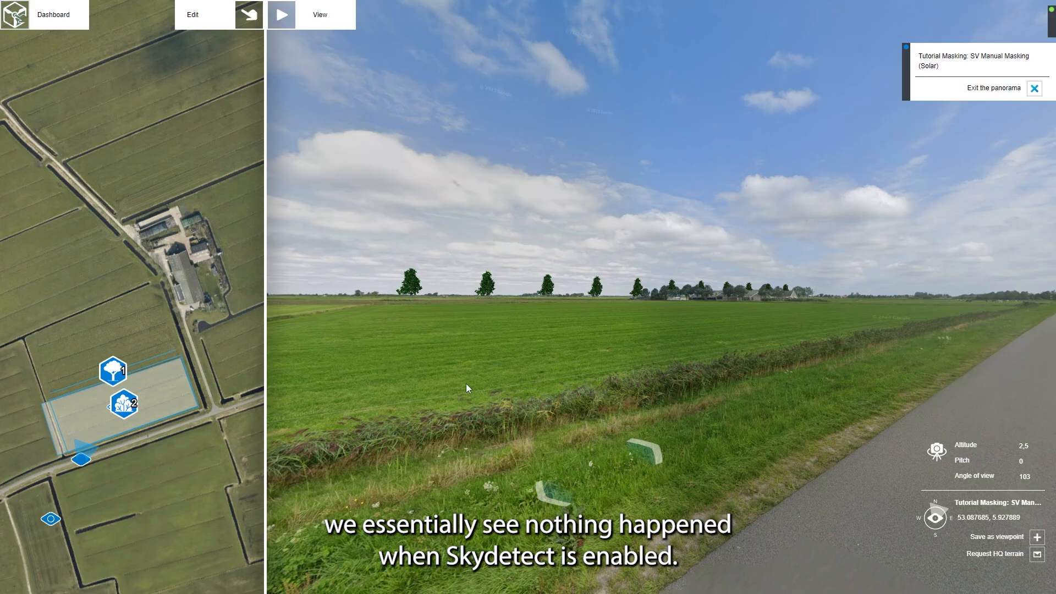
# Switch the solar viewpoint's panorama masking to Manual masking and widen the mask editing view
pyautogui.moveTo(467, 388); pyautogui.dragTo(242, 375)
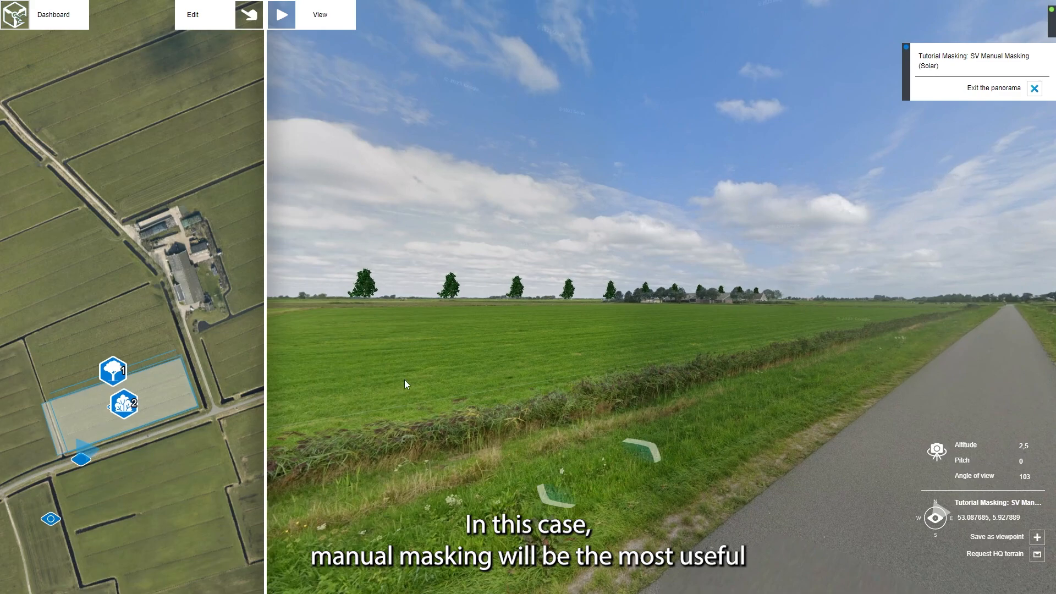
pyautogui.moveTo(406, 384); pyautogui.dragTo(550, 391)
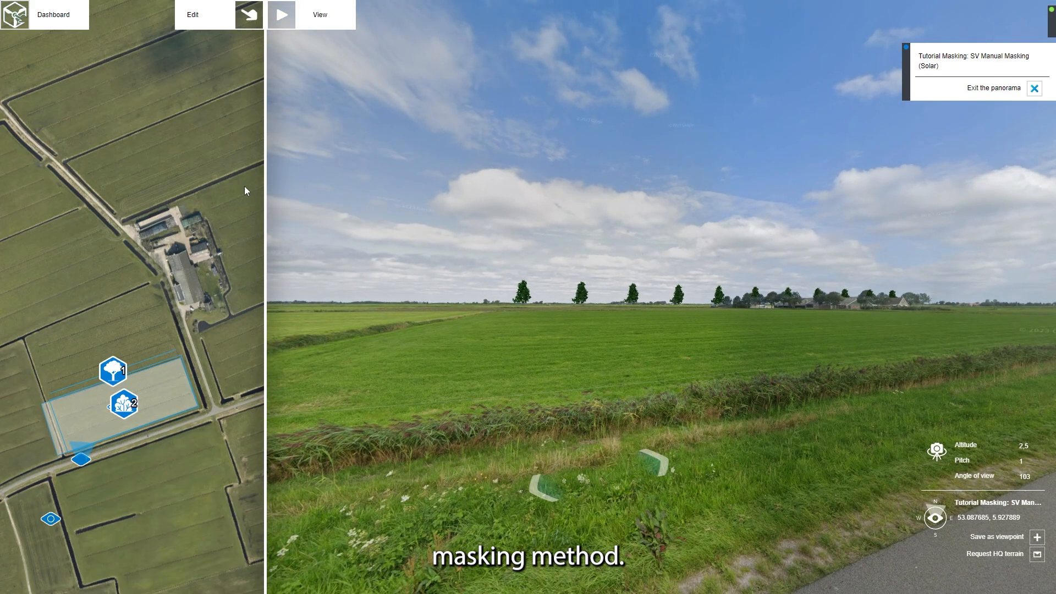
pyautogui.click(242, 16)
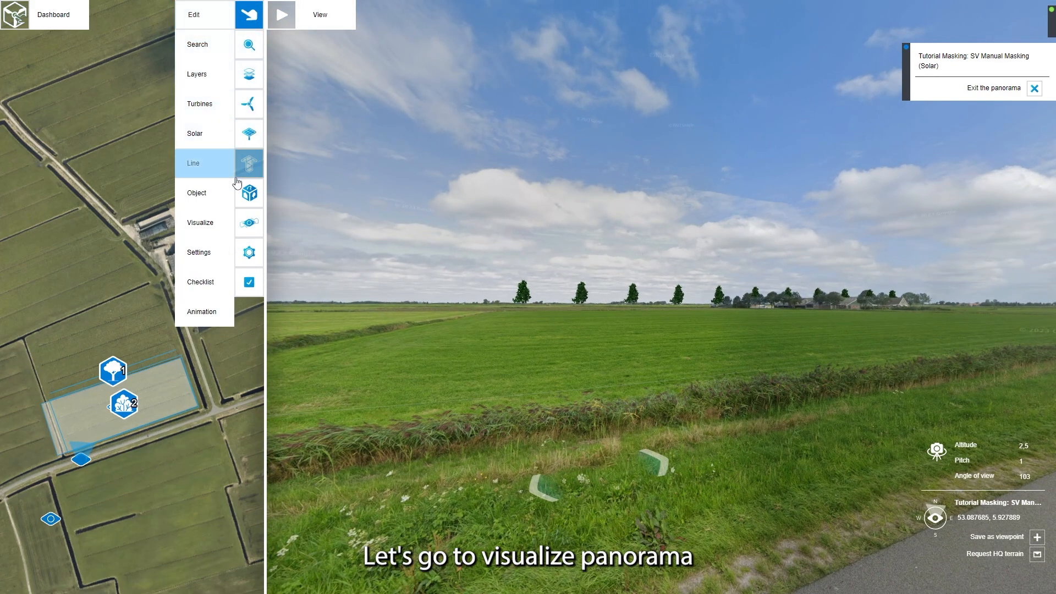
pyautogui.click(247, 223)
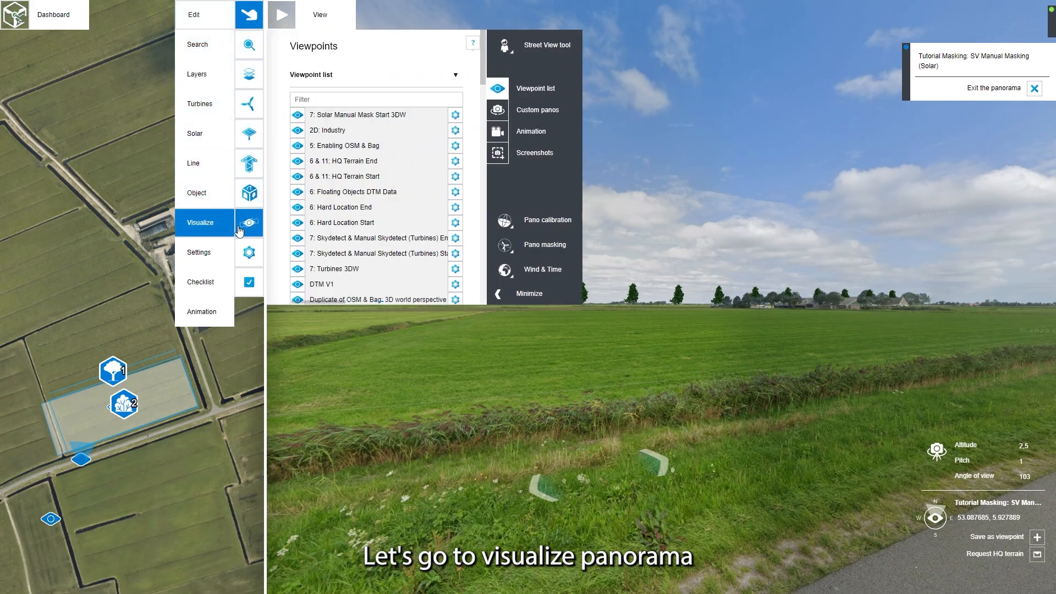
pyautogui.click(533, 247)
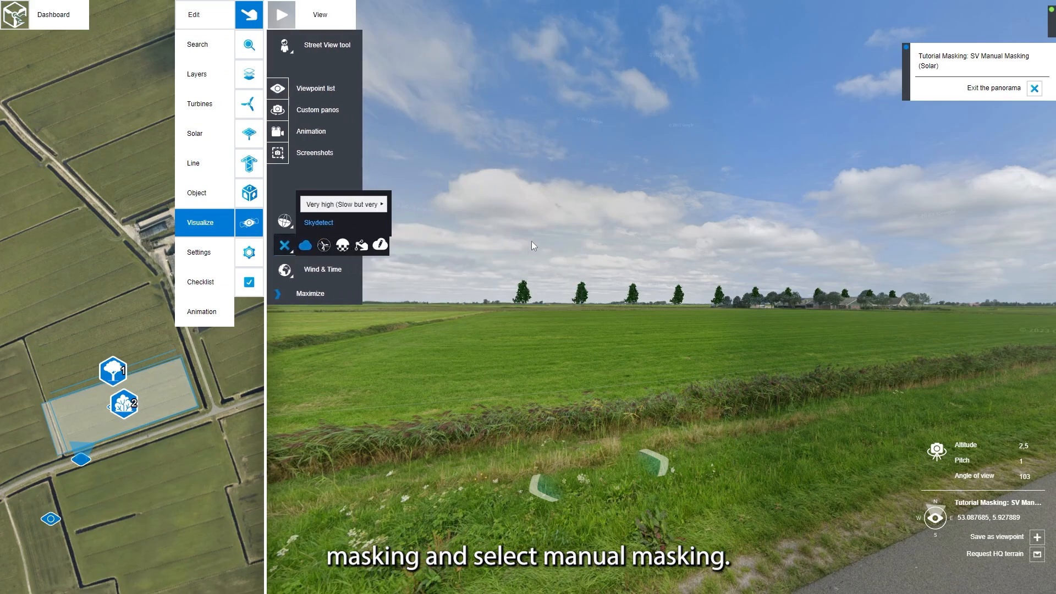
pyautogui.click(361, 245)
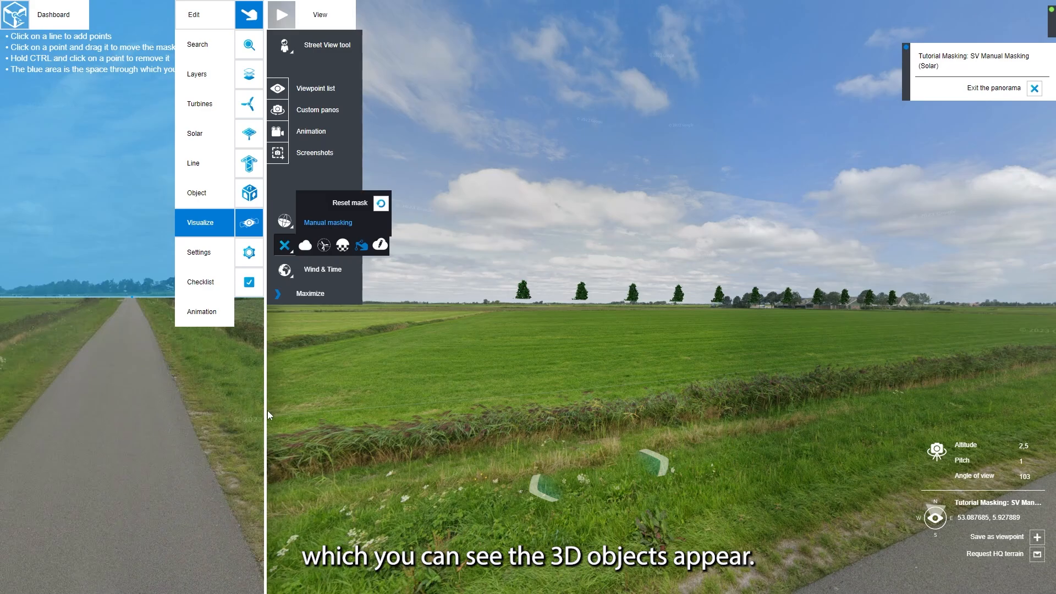
pyautogui.moveTo(268, 411); pyautogui.dragTo(774, 385)
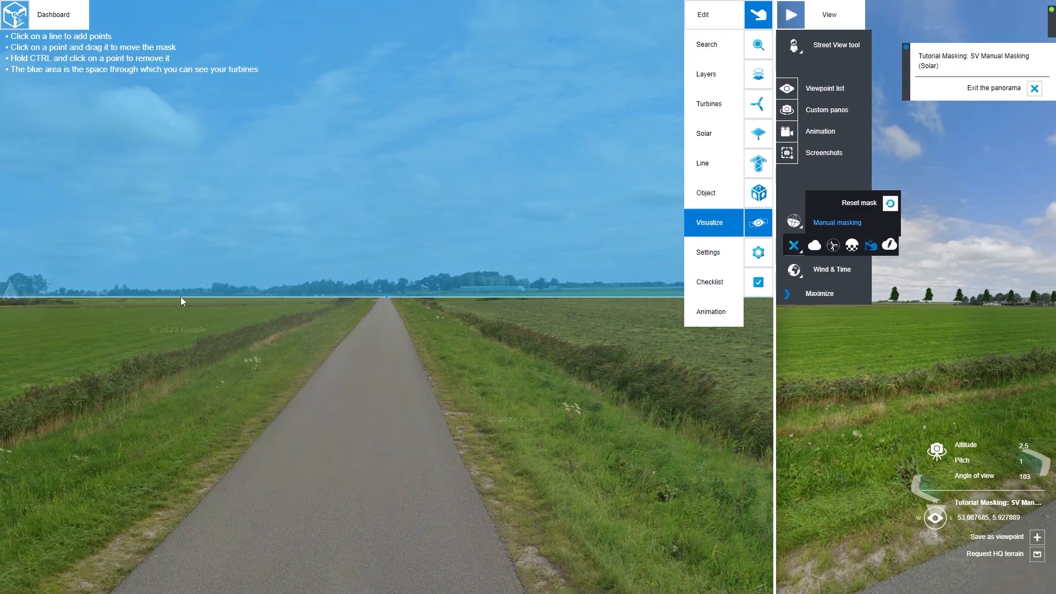
# Add a point to the mask line beside the road and pull it down over the field to the grass verge
pyautogui.moveTo(181, 297); pyautogui.dragTo(176, 402)
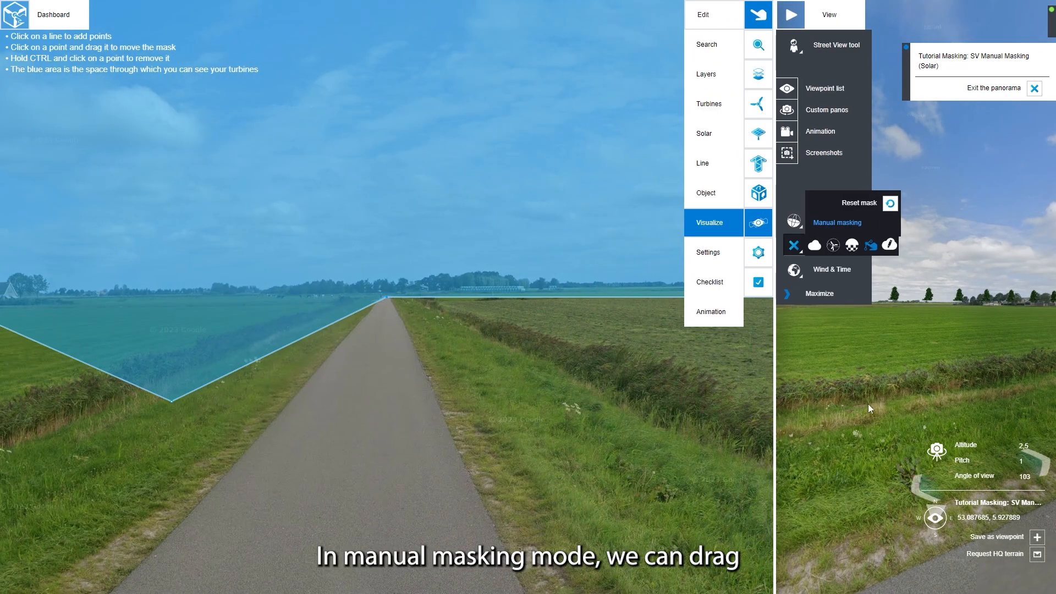
pyautogui.moveTo(868, 404); pyautogui.dragTo(584, 420)
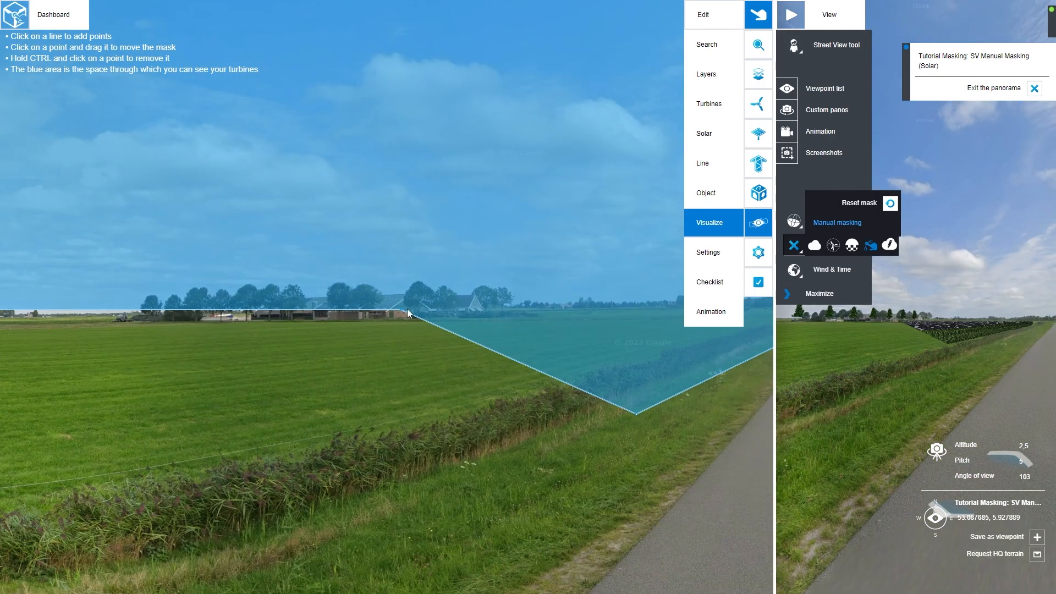
pyautogui.moveTo(401, 312); pyautogui.dragTo(401, 540)
pyautogui.moveTo(166, 284); pyautogui.dragTo(388, 265)
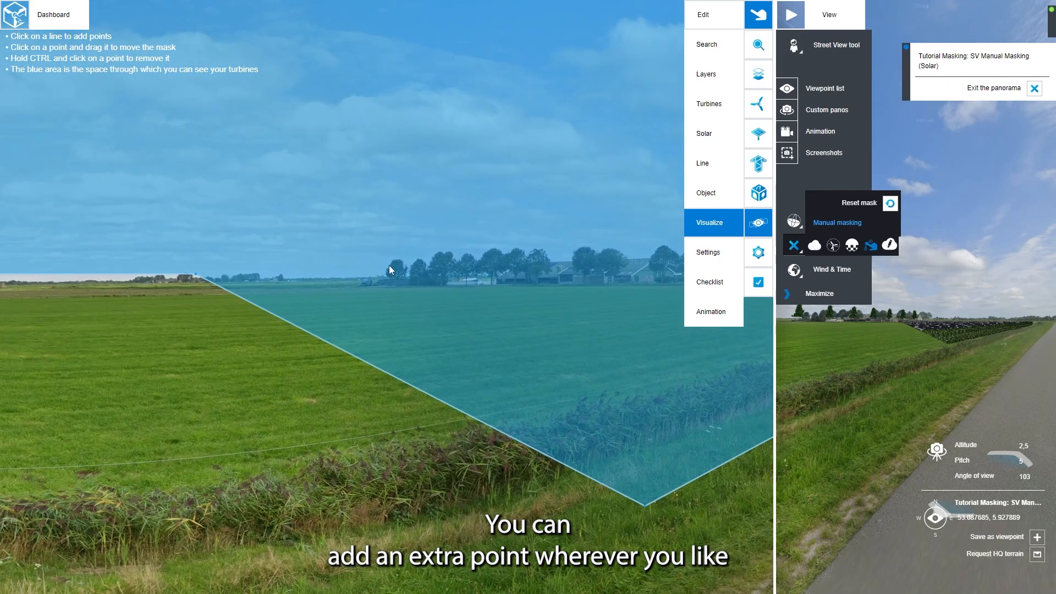
# Pull two more mask points down to the verge along the field and remove the horizon point between them
pyautogui.moveTo(331, 344); pyautogui.dragTo(255, 584)
pyautogui.moveTo(83, 319); pyautogui.dragTo(399, 321)
pyautogui.moveTo(292, 264); pyautogui.dragTo(257, 589)
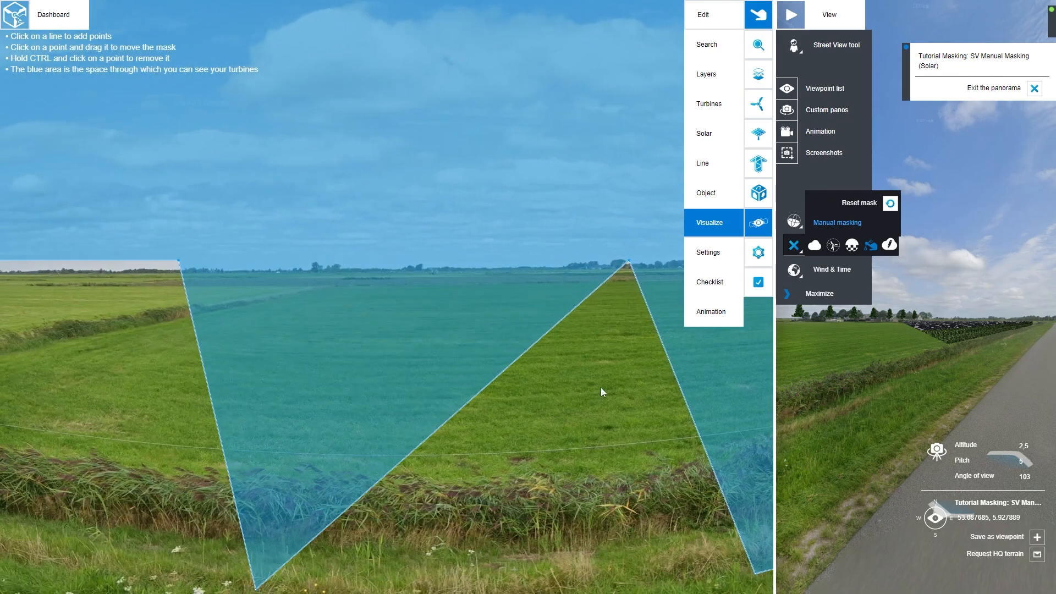
pyautogui.moveTo(682, 363); pyautogui.dragTo(552, 362)
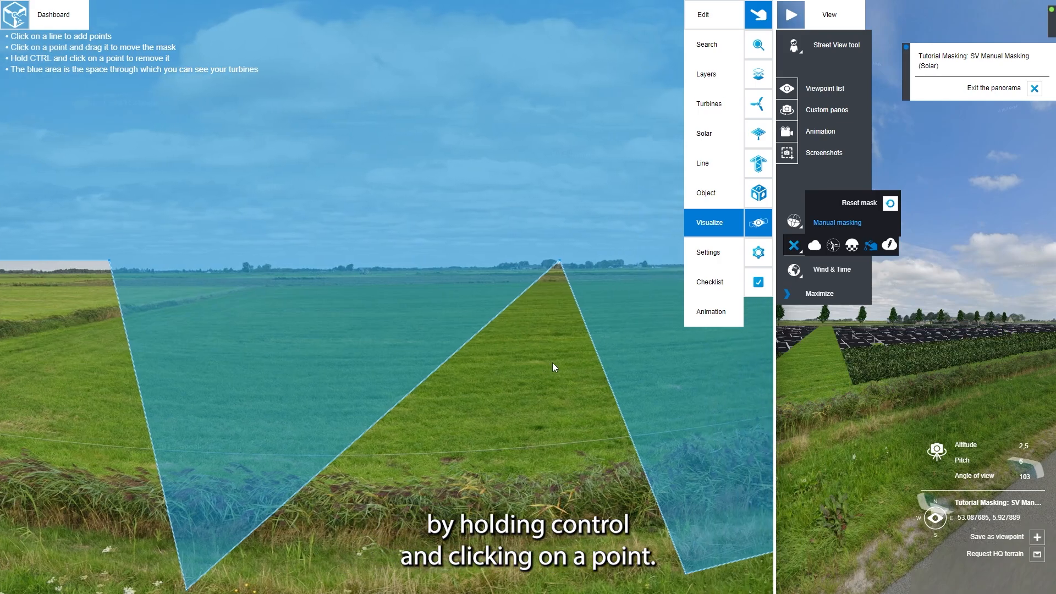
pyautogui.keyDown('ctrl'); pyautogui.click(559, 263); pyautogui.keyUp('ctrl')
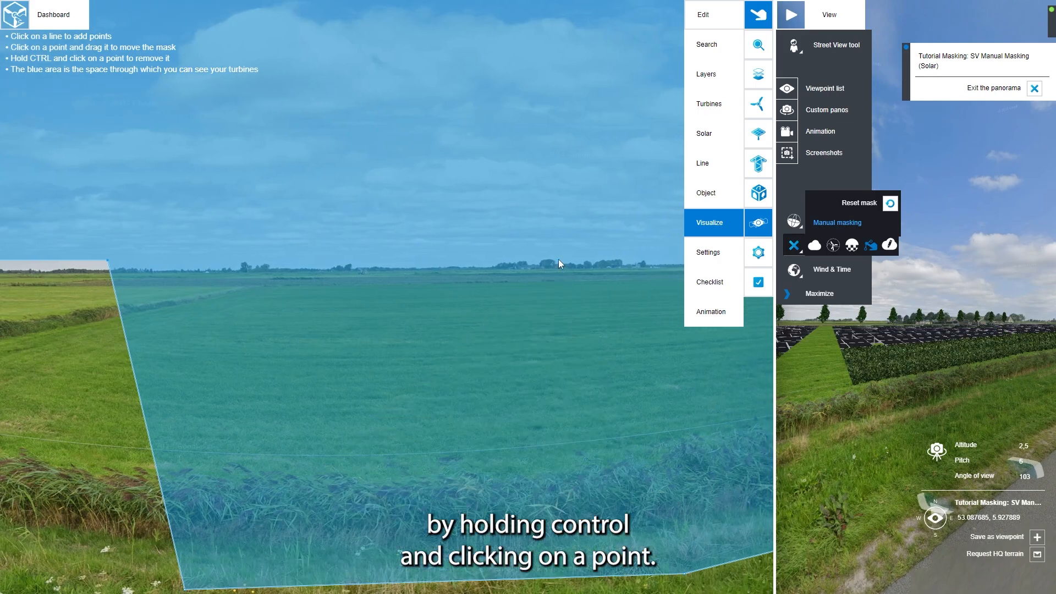
# Pull the mask's remaining horizon corner point down over the field to the grass verge
pyautogui.moveTo(275, 291); pyautogui.dragTo(645, 298)
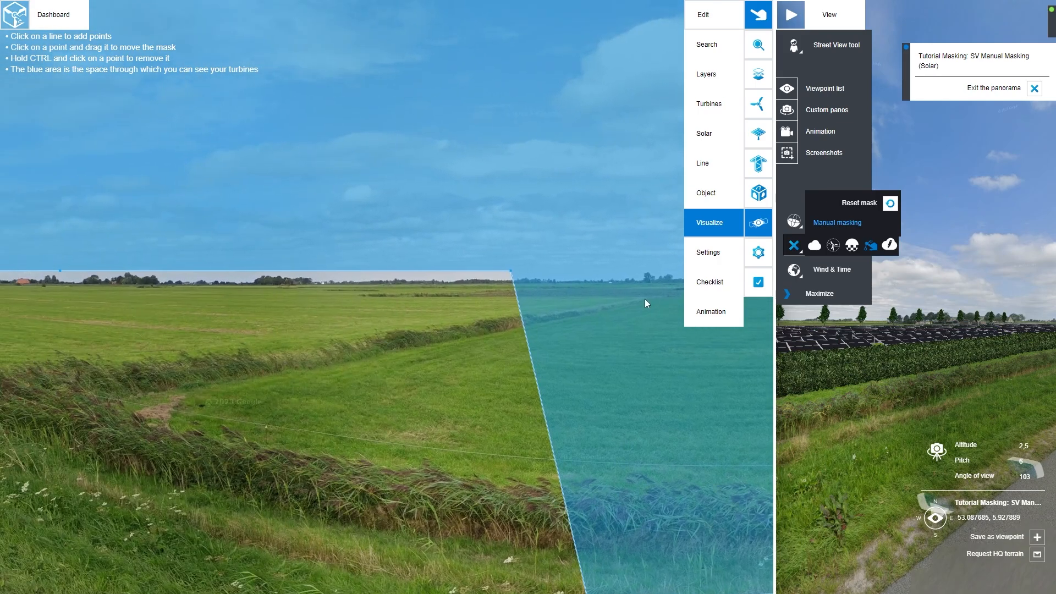
pyautogui.moveTo(510, 271); pyautogui.dragTo(31, 517)
pyautogui.moveTo(39, 447); pyautogui.dragTo(237, 278)
pyautogui.moveTo(436, 356); pyautogui.dragTo(272, 375)
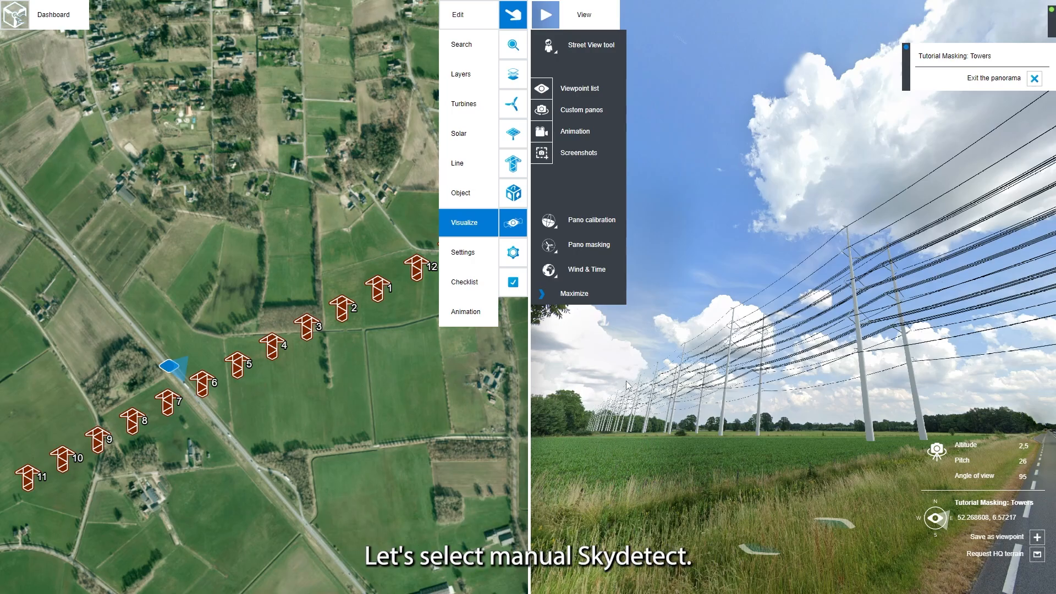
# Switch the towers viewpoint's panorama masking to Manual skydetect
pyautogui.click(599, 244)
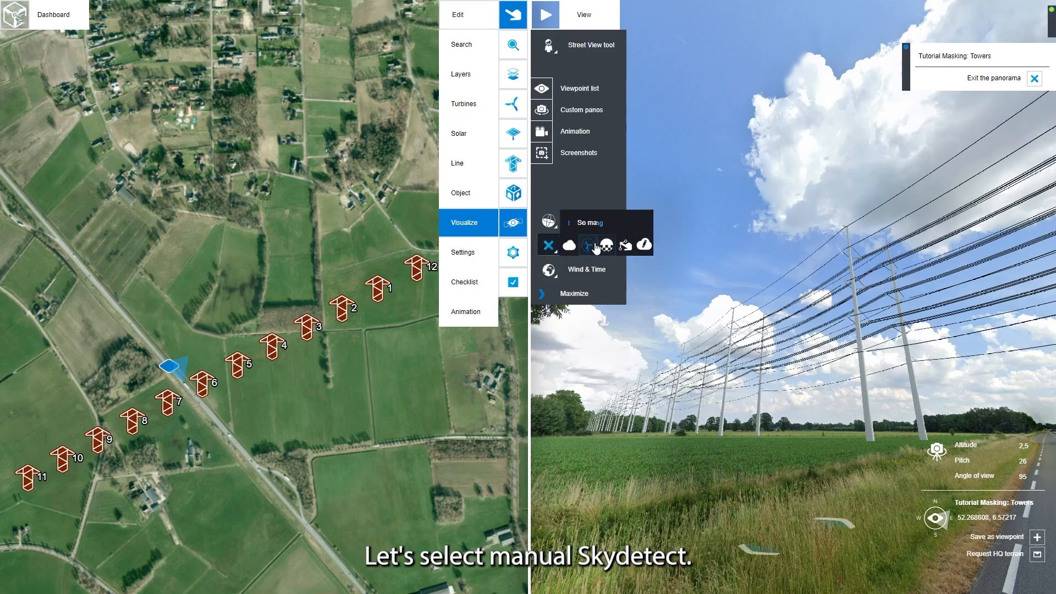
pyautogui.click(649, 247)
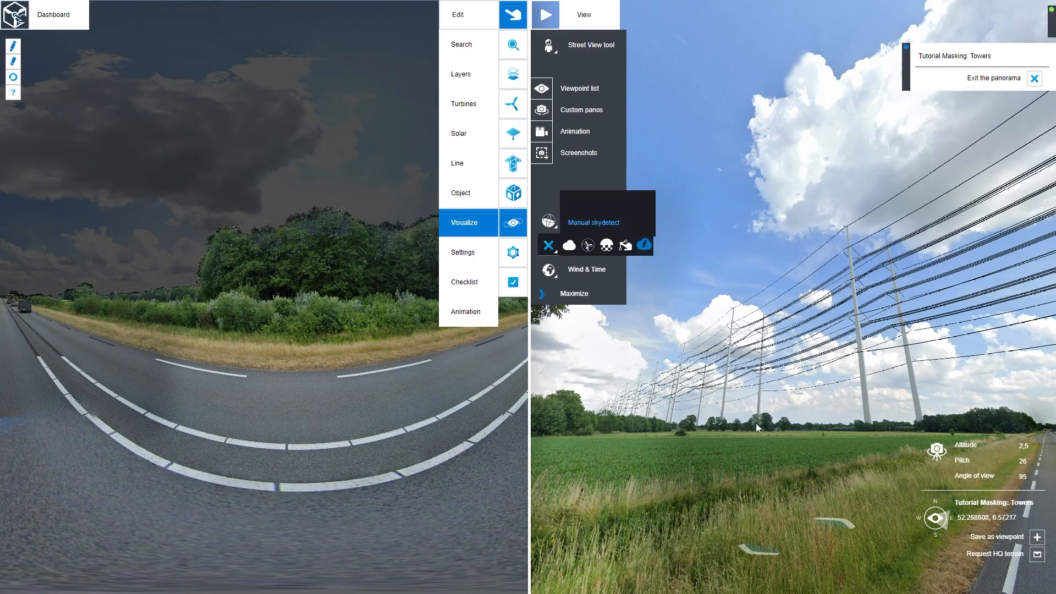
# Brush the sky mask downward at the front towers' bases in the open field and at the two near towers behind the roadside bushes
pyautogui.moveTo(337, 408); pyautogui.dragTo(117, 420)
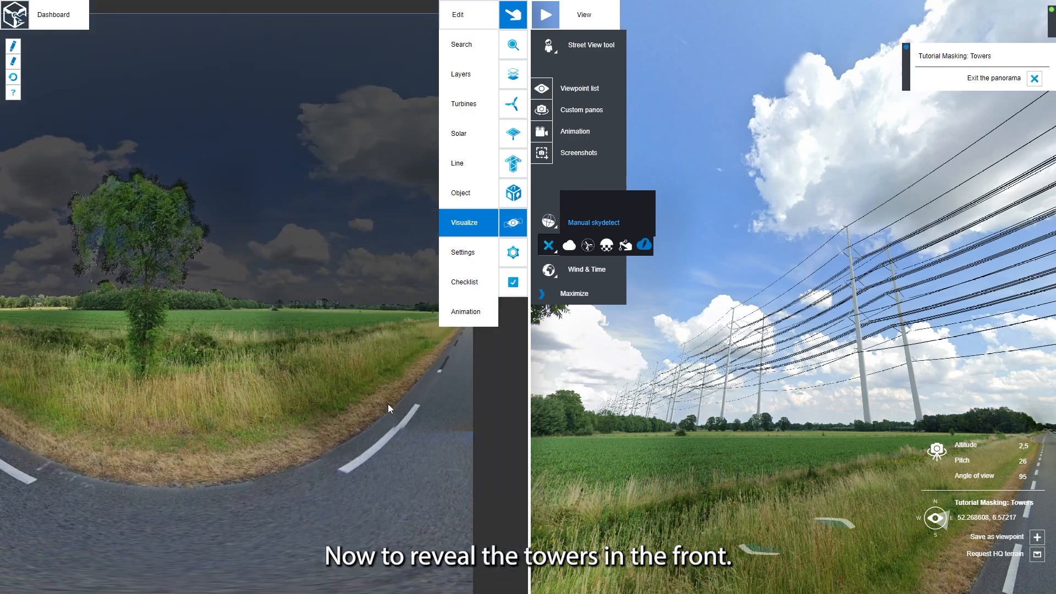
pyautogui.moveTo(388, 403); pyautogui.dragTo(299, 363)
pyautogui.moveTo(308, 362); pyautogui.dragTo(132, 194)
pyautogui.click(14, 63)
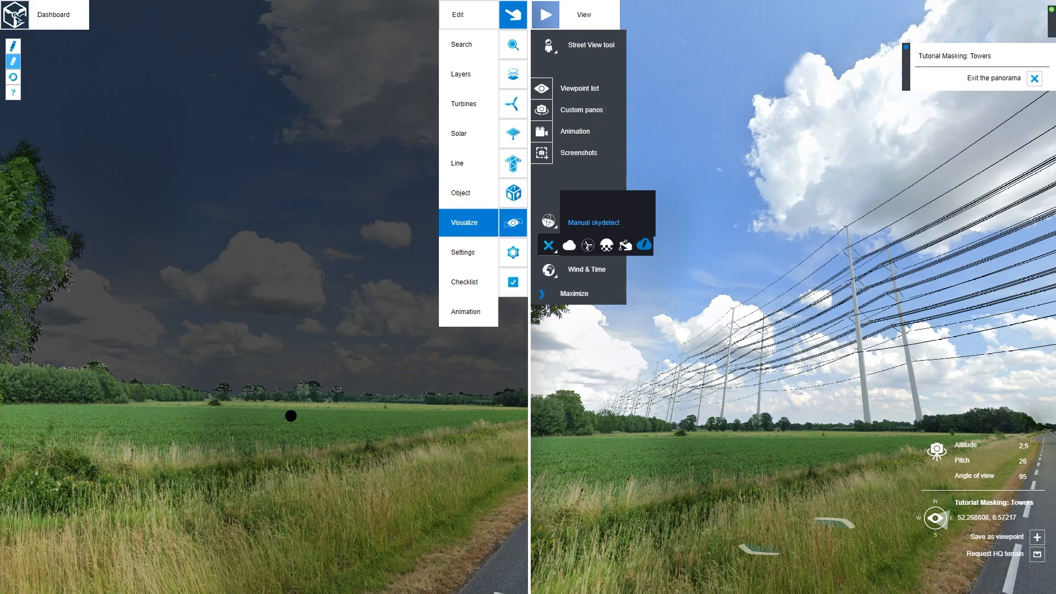
pyautogui.moveTo(305, 386); pyautogui.dragTo(305, 418)
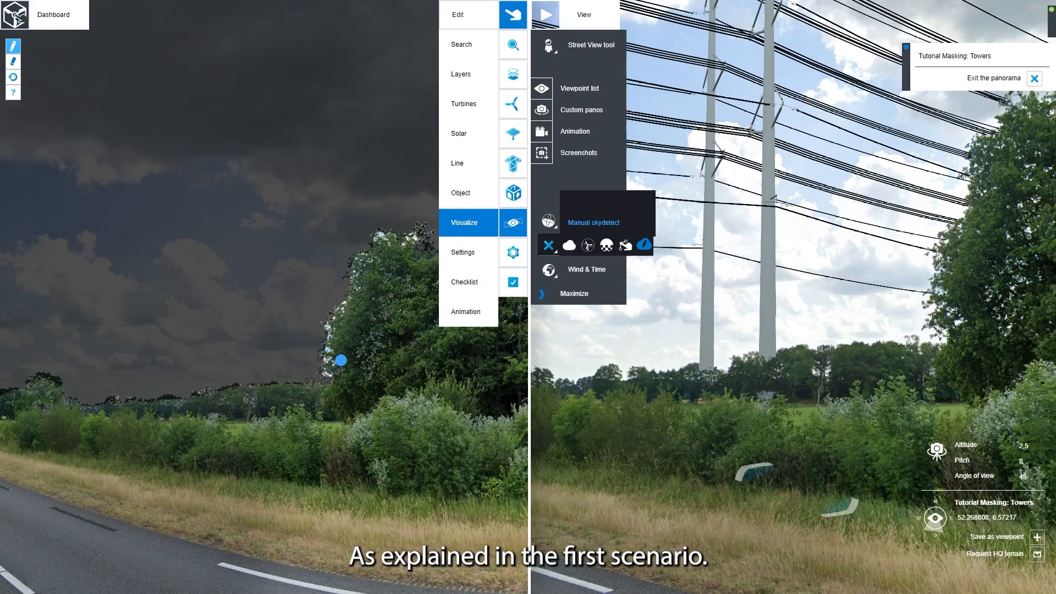
pyautogui.moveTo(216, 402); pyautogui.dragTo(174, 412)
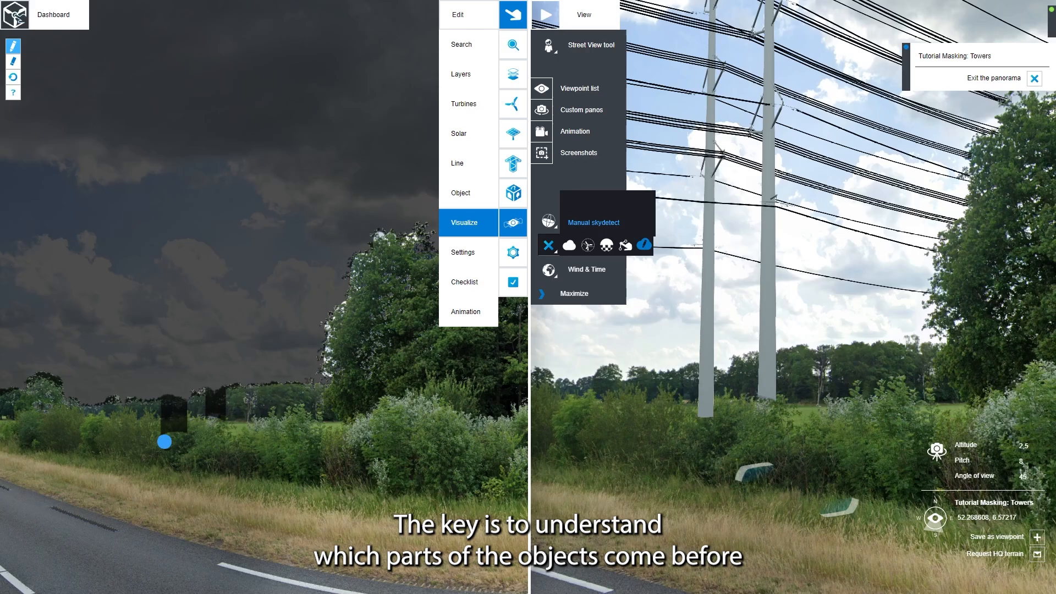